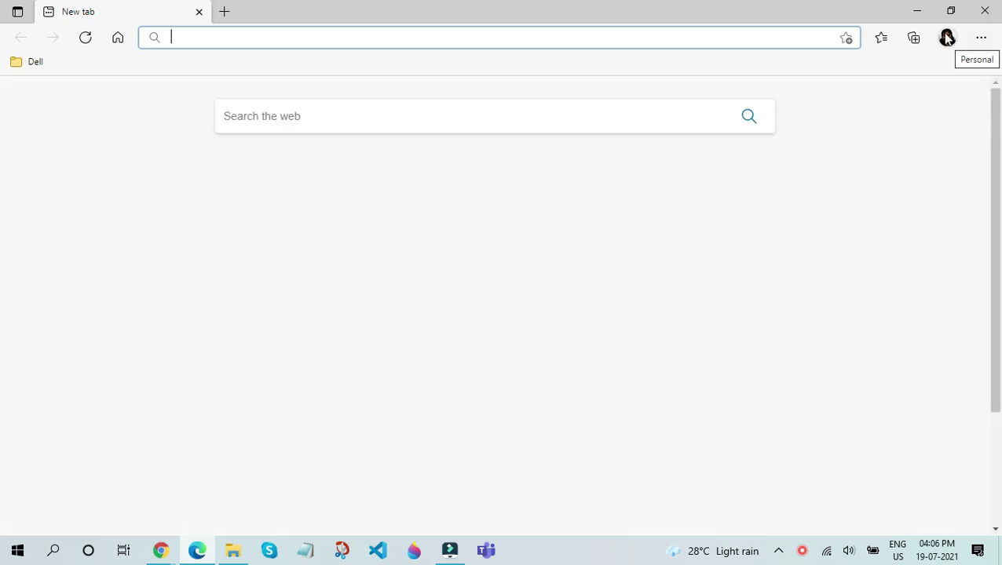
# - Open a guest browsing window and search the web for "Microsoft teams login"
pyautogui.click(946, 39)
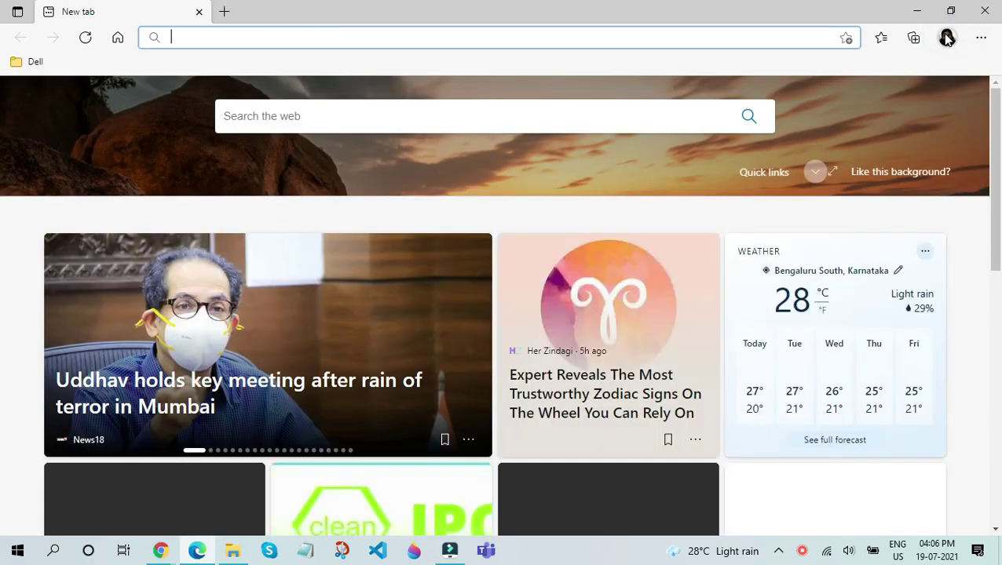
pyautogui.click(947, 44)
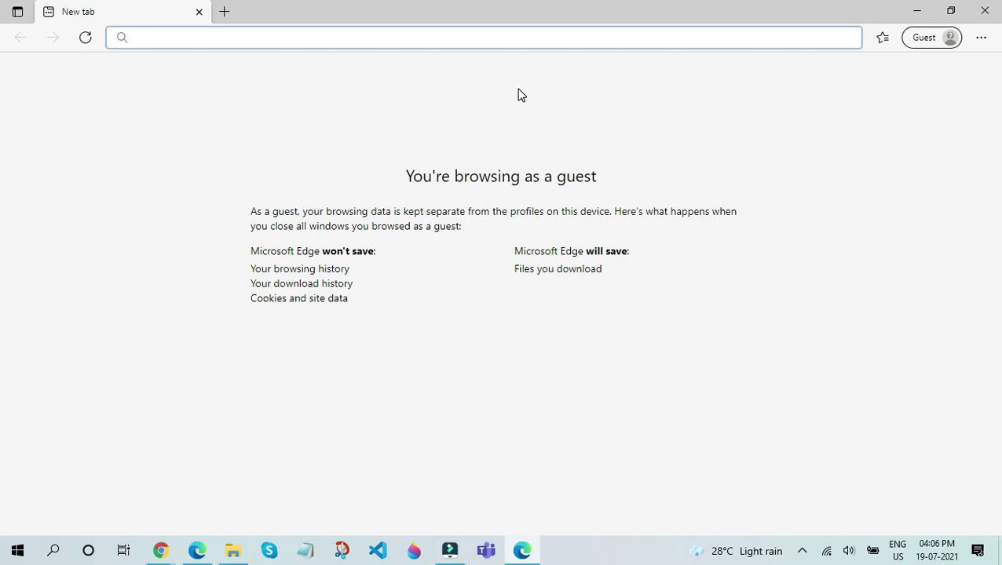
pyautogui.write('M')
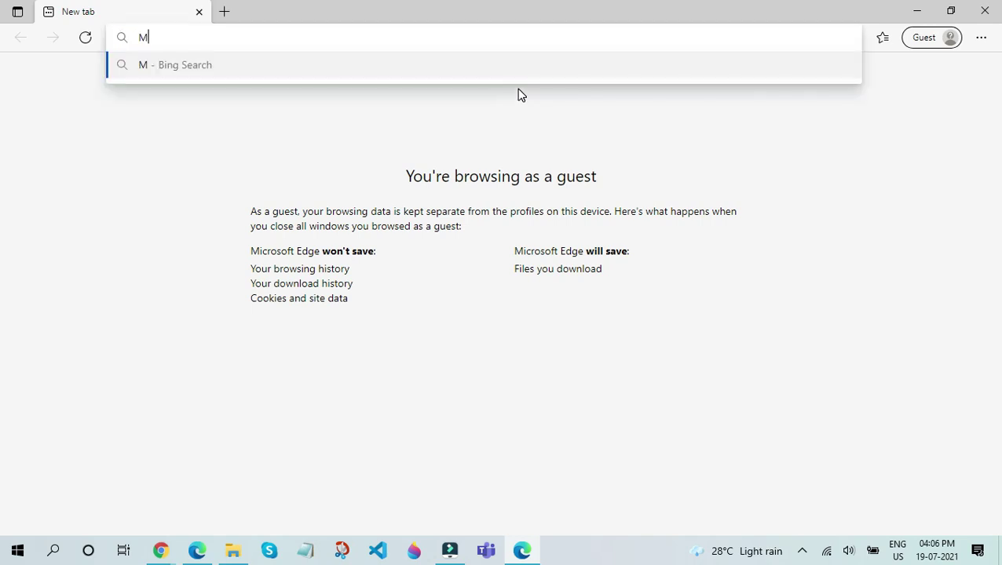
pyautogui.write('icrosoft teams login')
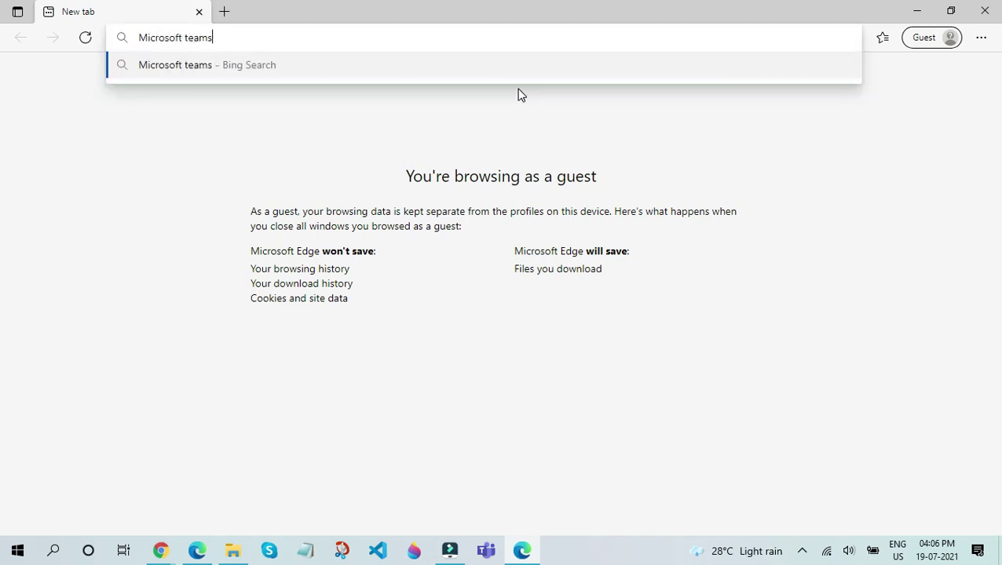
pyautogui.press('Return')
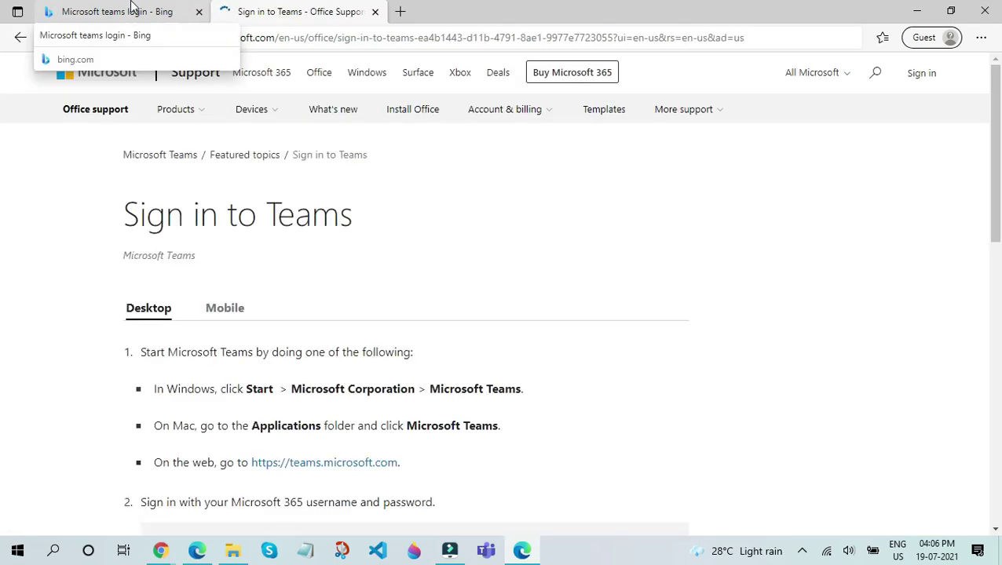
# - Go to the Teams web sign-in page and sign in with the account's email and password
pyautogui.scroll(-3, 525, 284)
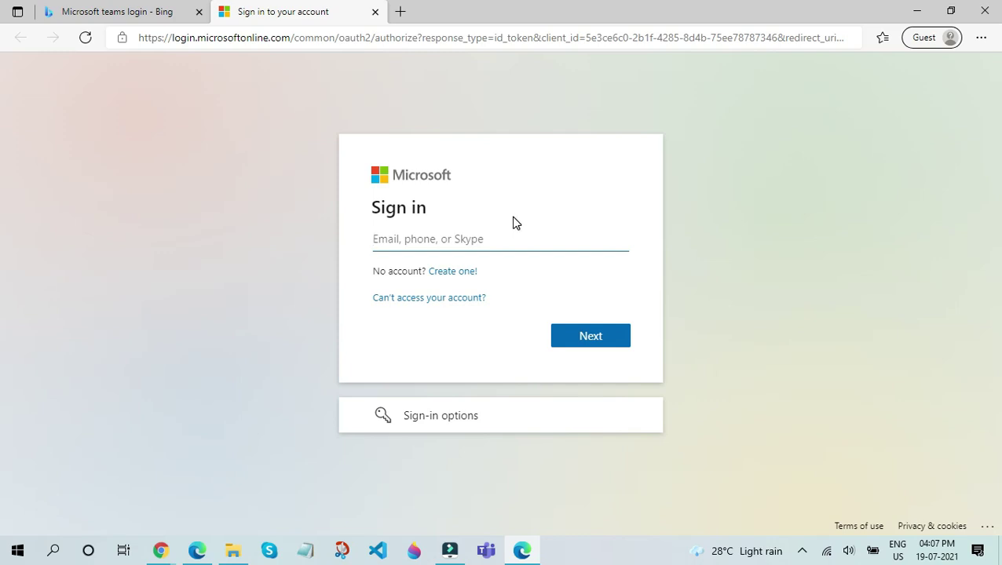
pyautogui.hotkey('ctrl', 'v')
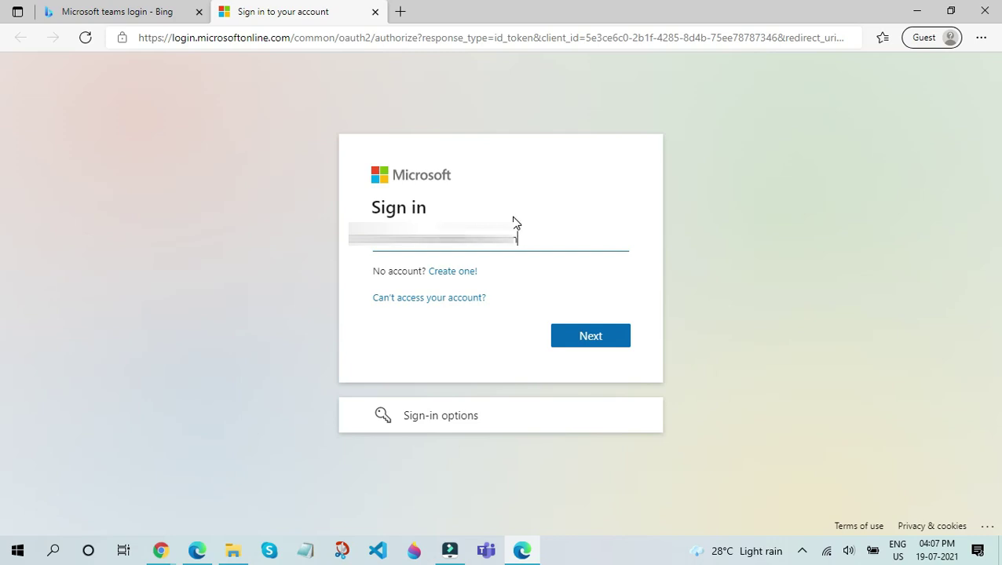
pyautogui.write('nmicrosoft.com')
pyautogui.click(596, 347)
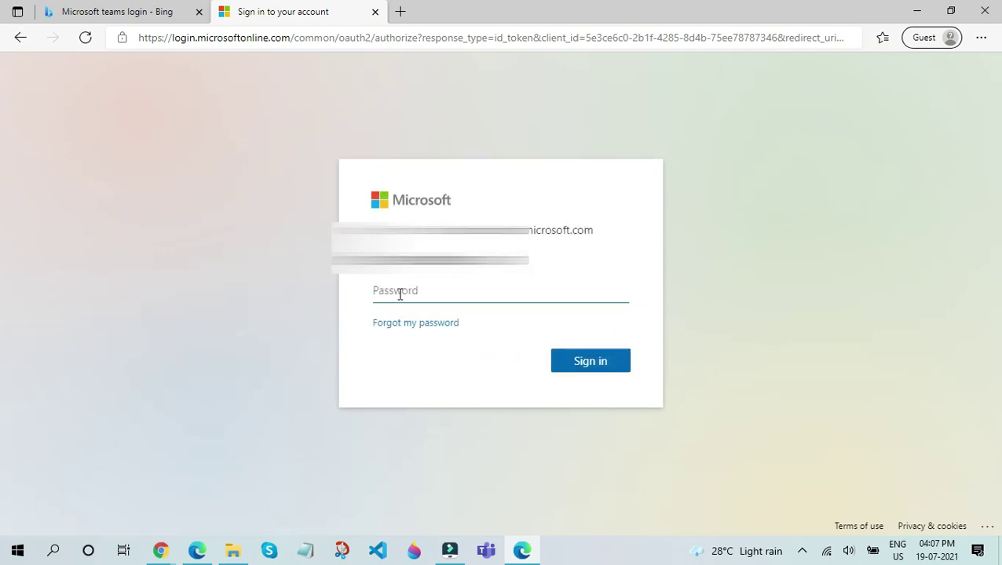
pyautogui.write('•••••••••')
pyautogui.click(581, 366)
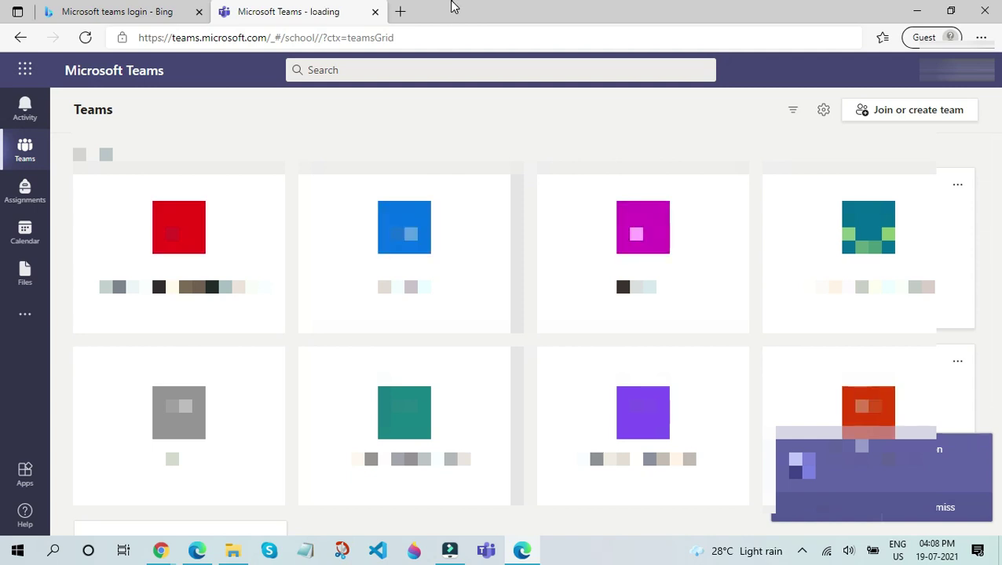
# - Open the Teams settings, review the Privacy options, and go to the account's Change password page
pyautogui.scroll(-1, 409, 326)
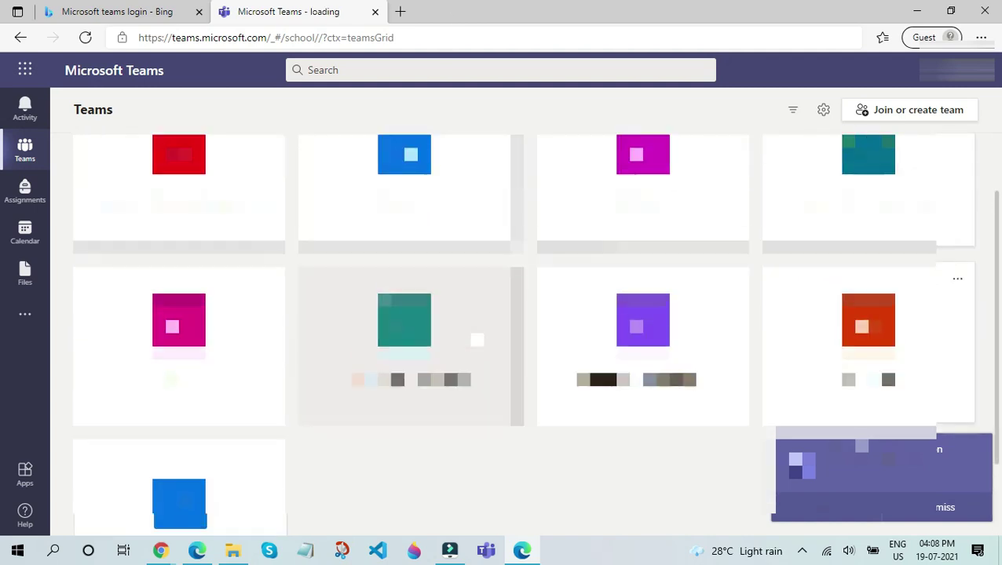
pyautogui.scroll(1, 476, 339)
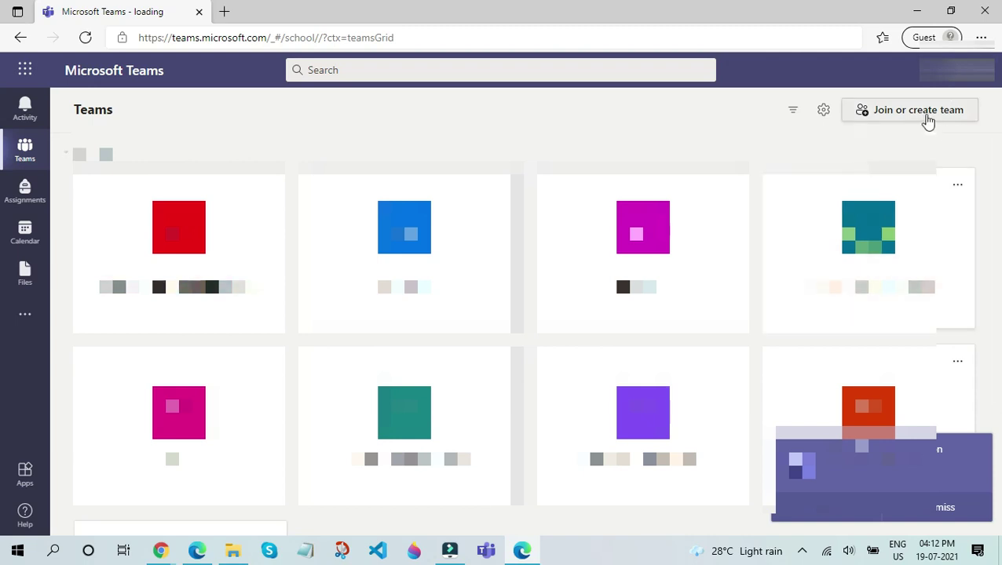
pyautogui.click(956, 70)
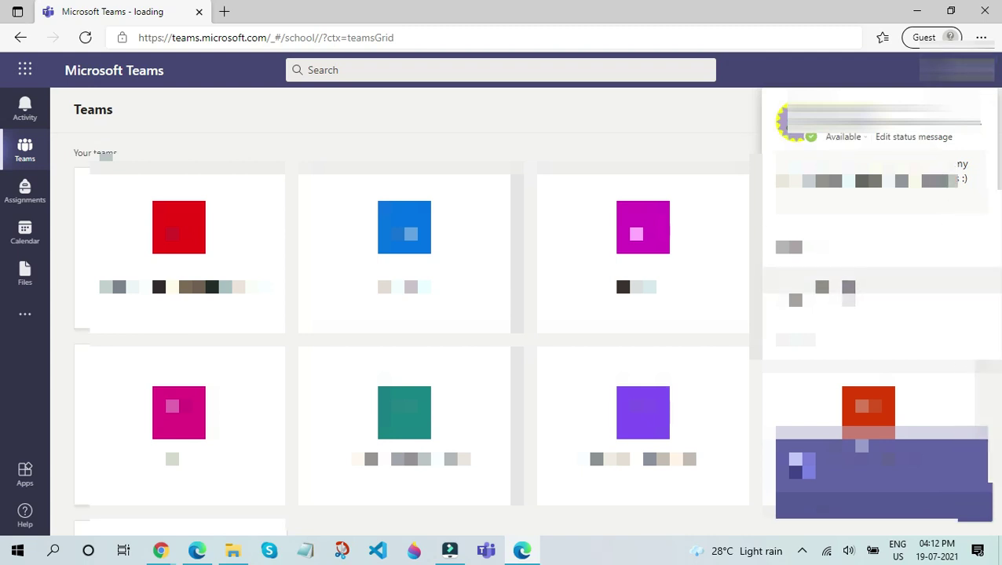
pyautogui.click(846, 284)
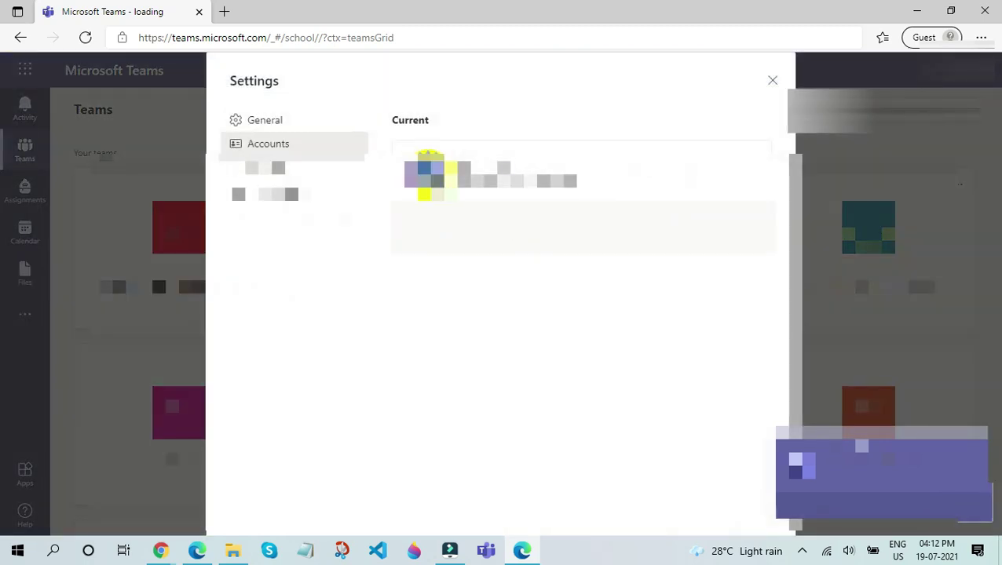
pyautogui.click(355, 168)
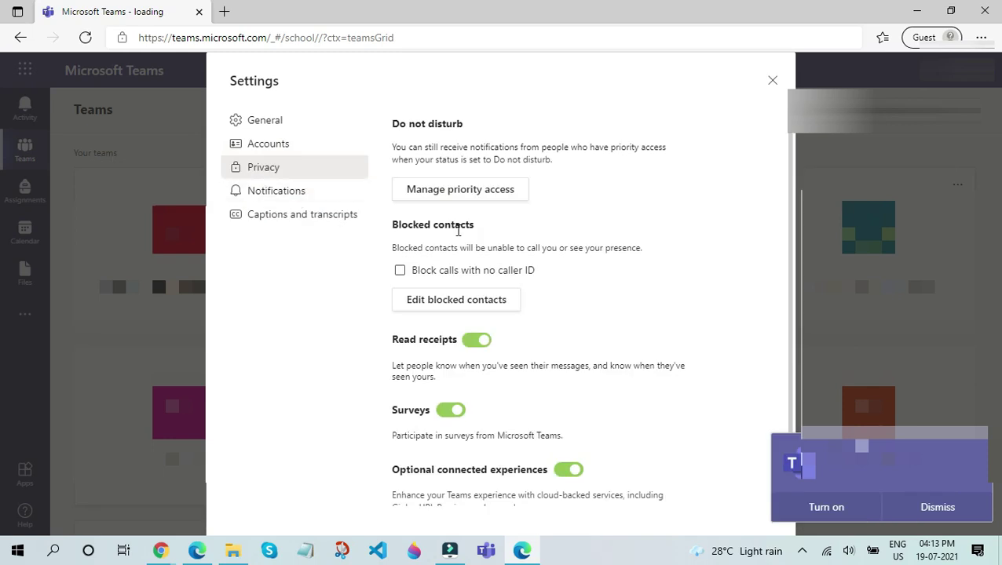
pyautogui.scroll(-1, 460, 232)
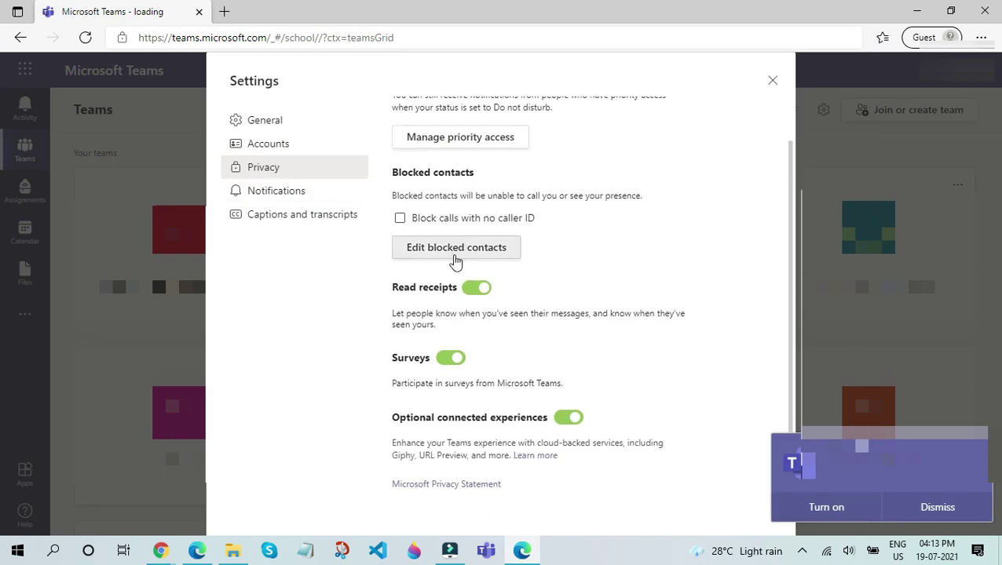
pyautogui.click(274, 156)
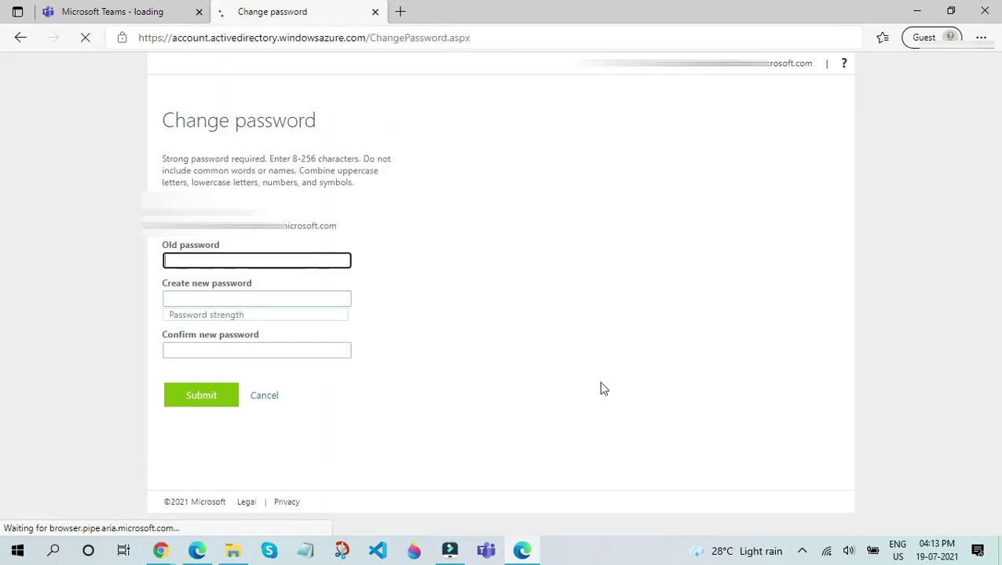
# - Enter the old account password and a new password in the Change password form
pyautogui.click(296, 255)
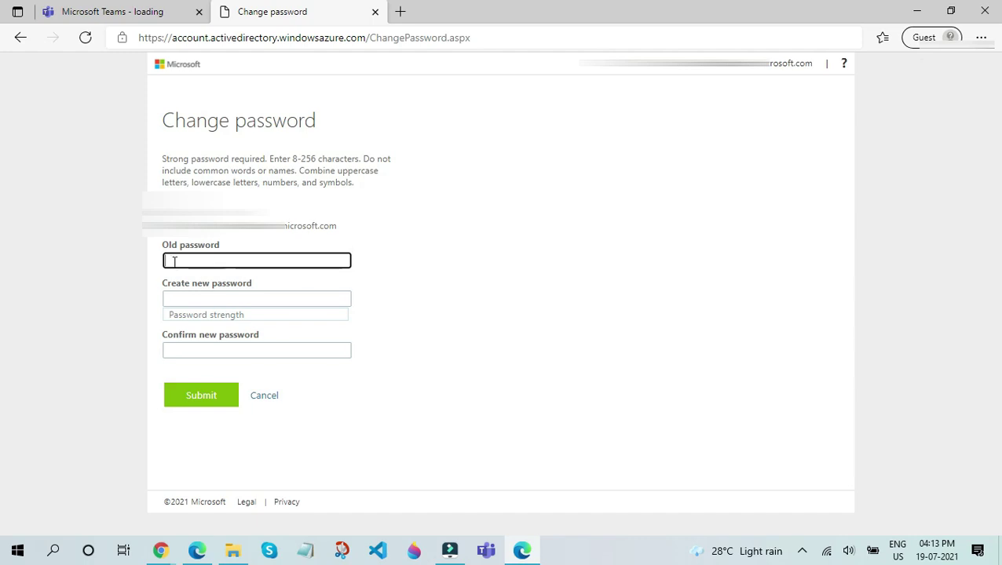
pyautogui.moveTo(220, 247); pyautogui.dragTo(165, 257)
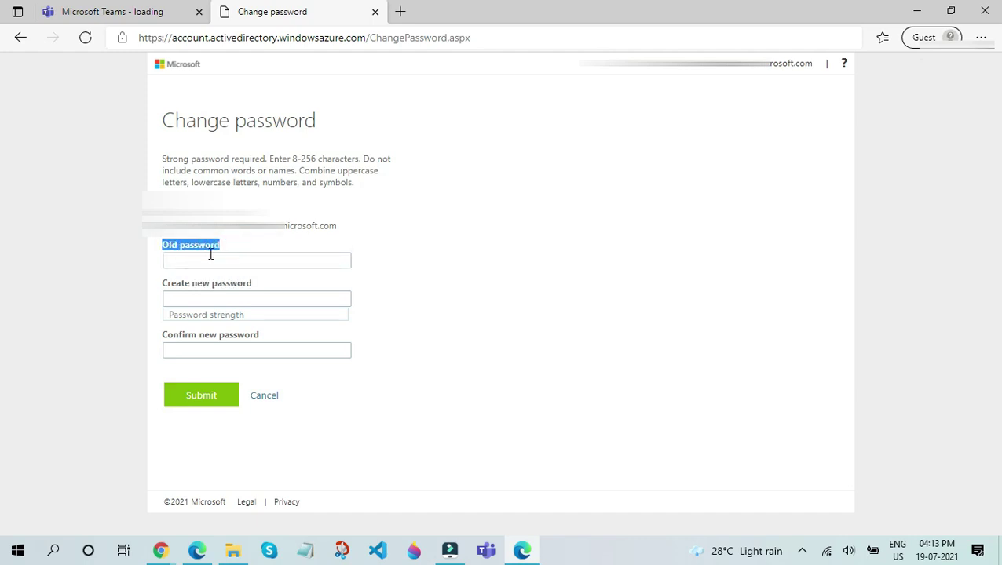
pyautogui.click(212, 258)
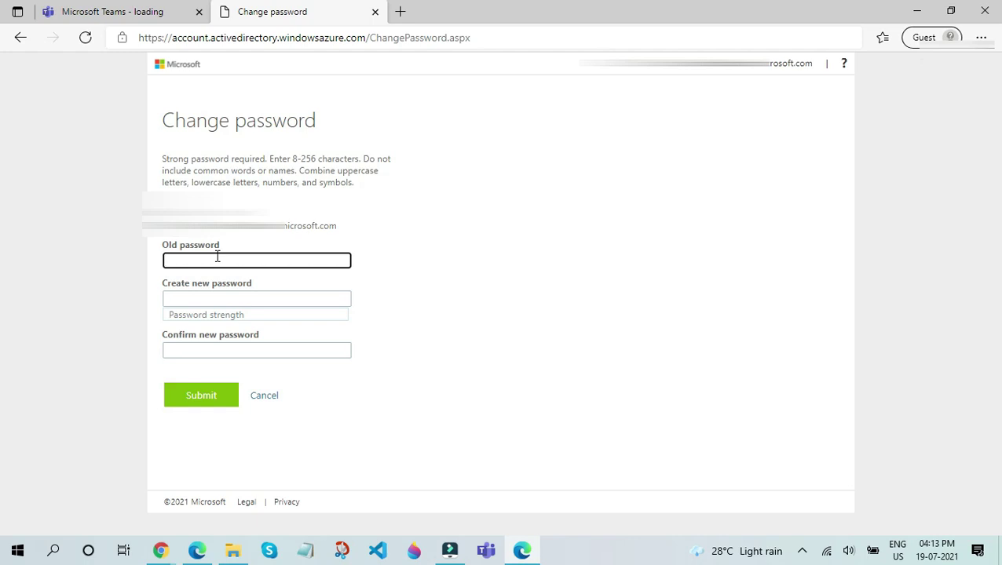
pyautogui.write('••••••••')
pyautogui.click(259, 298)
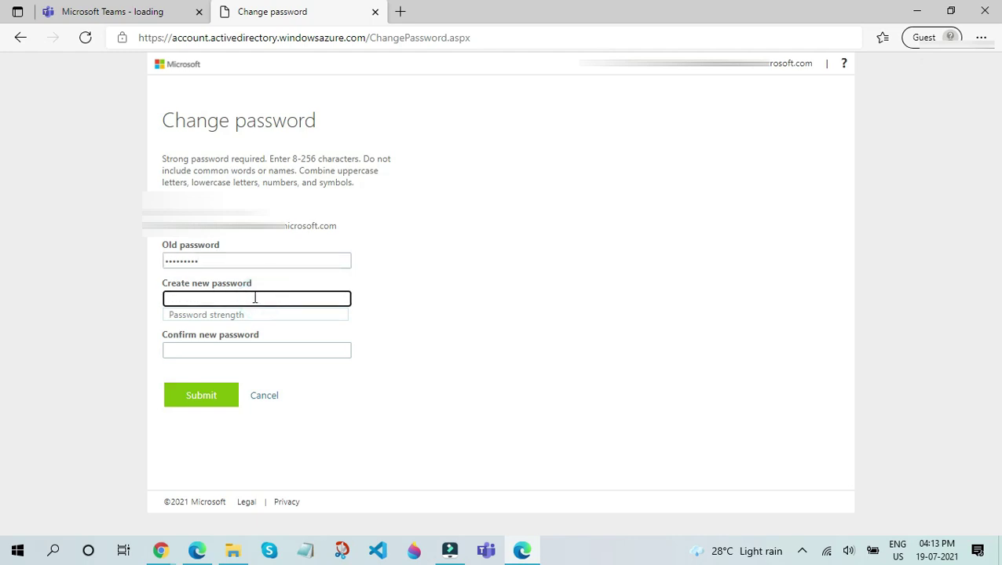
pyautogui.write('•••••••••')
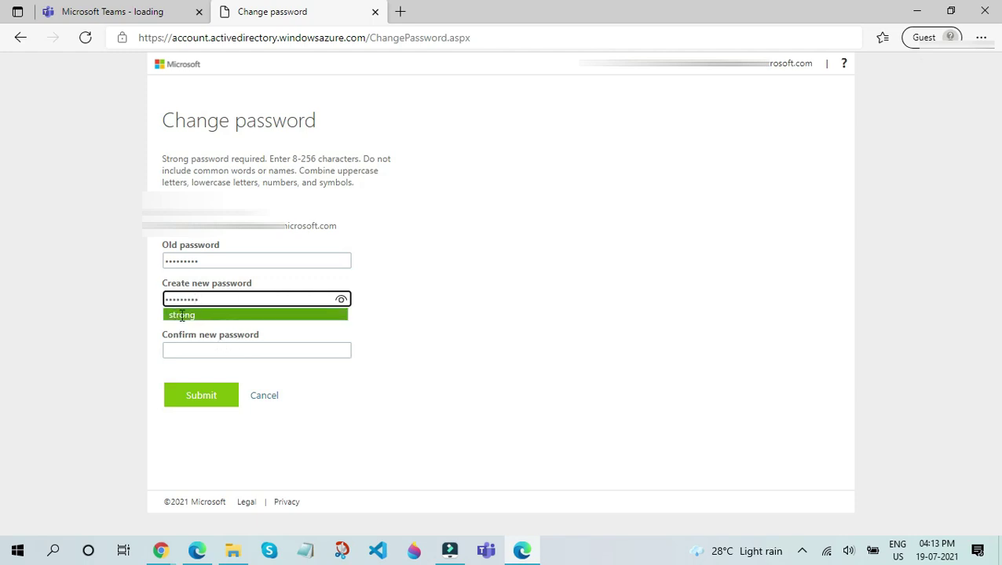
# - Repeat the new password in the confirmation field and submit the password change
pyautogui.click(202, 350)
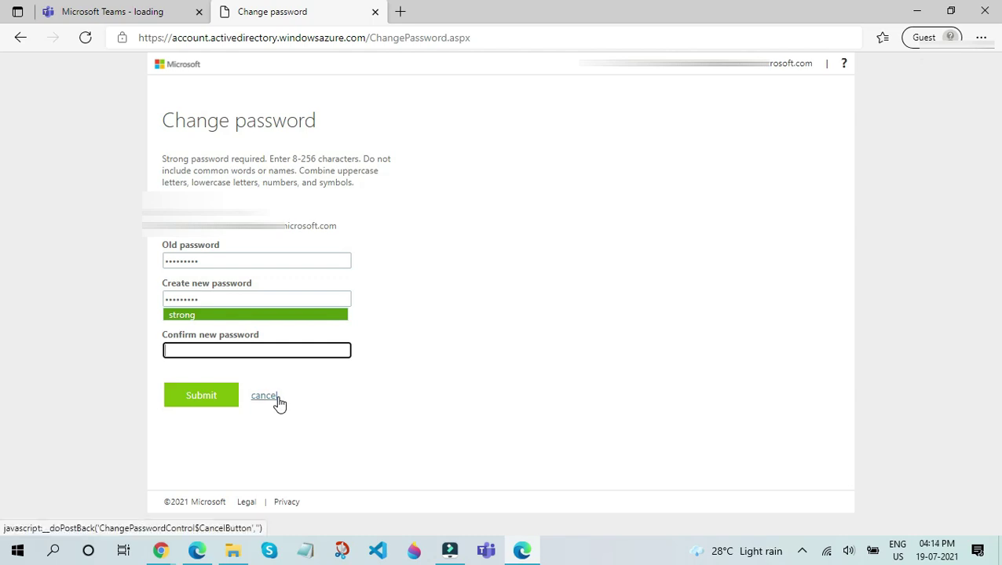
pyautogui.write('•••')
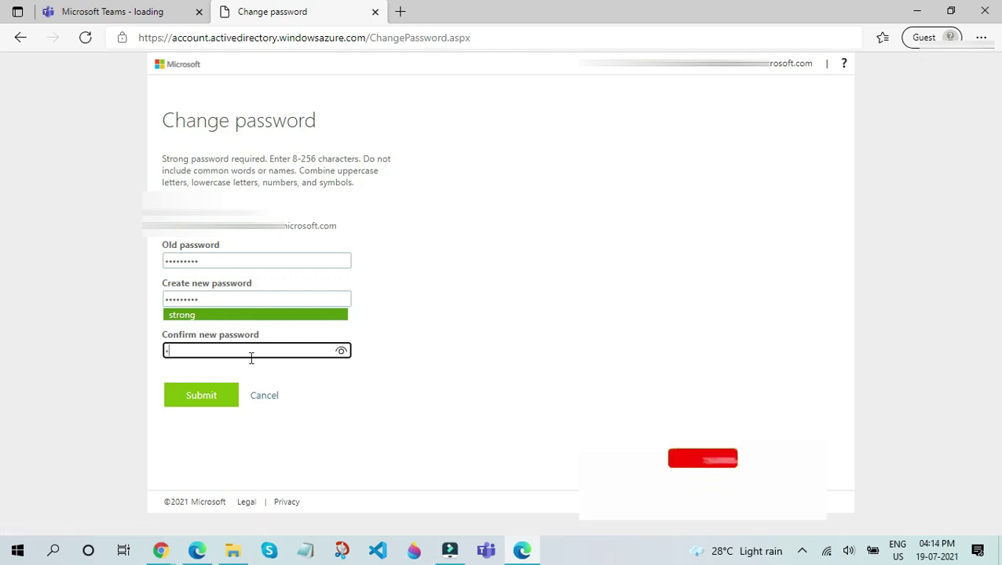
pyautogui.write('••••')
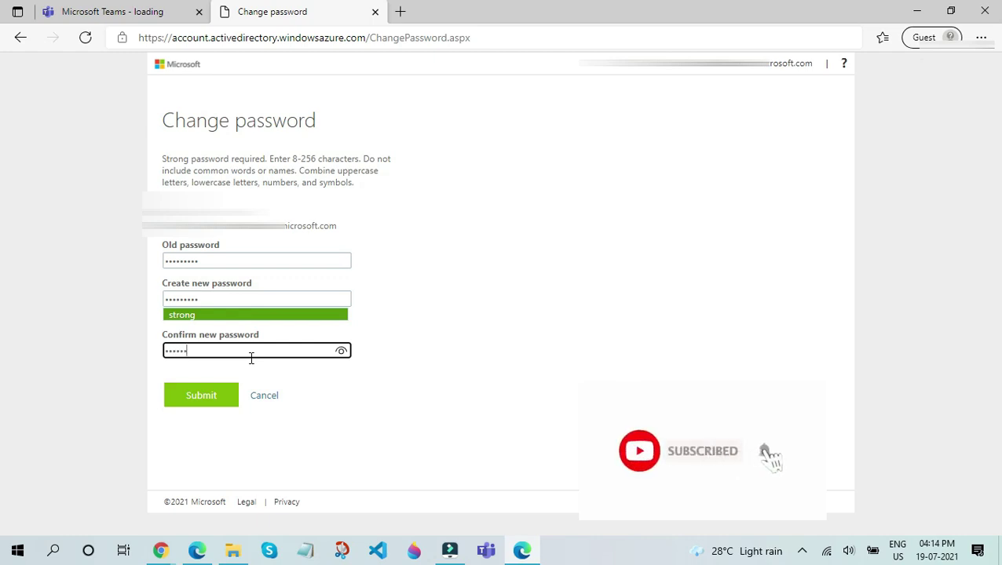
pyautogui.write('••')
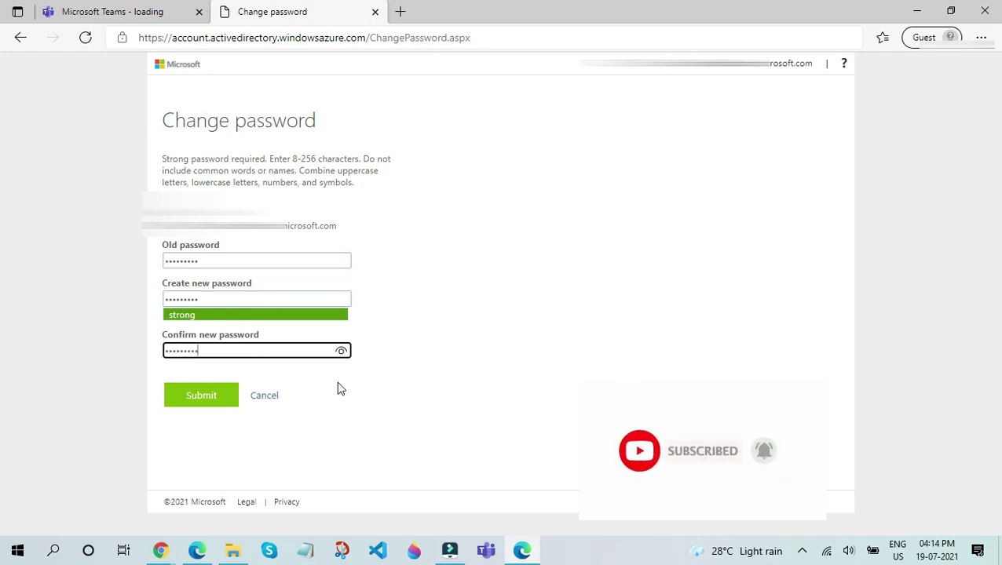
pyautogui.click(420, 269)
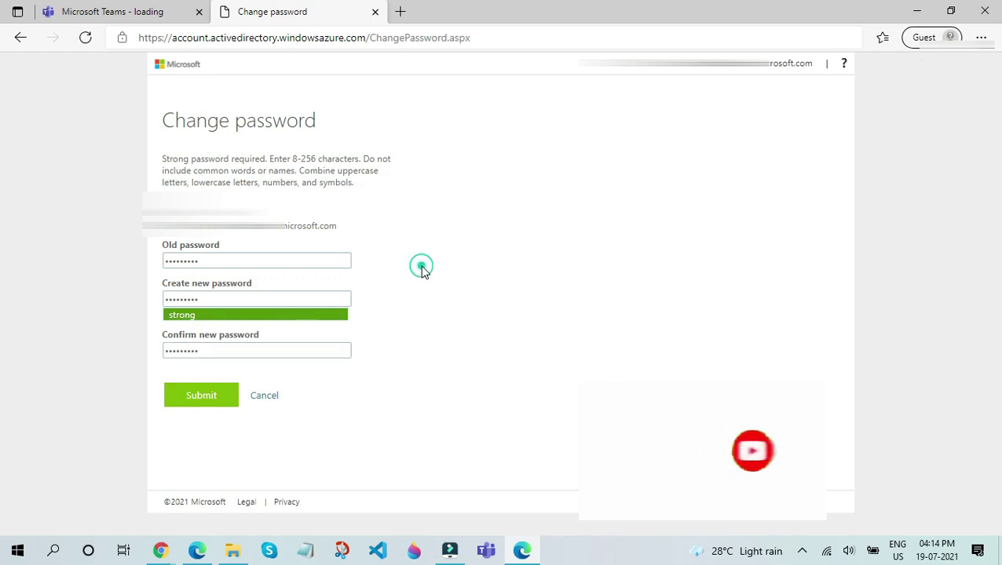
pyautogui.click(200, 397)
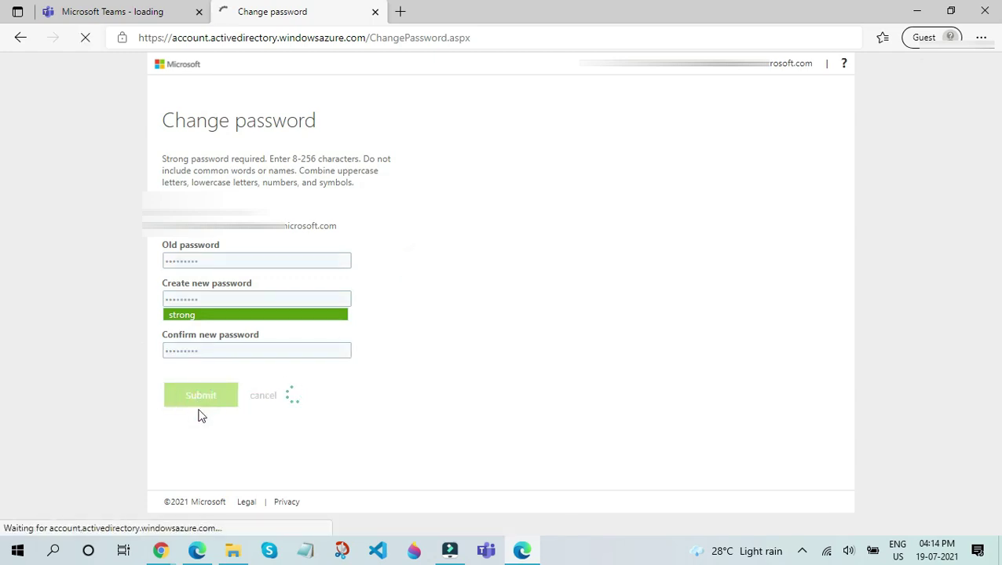